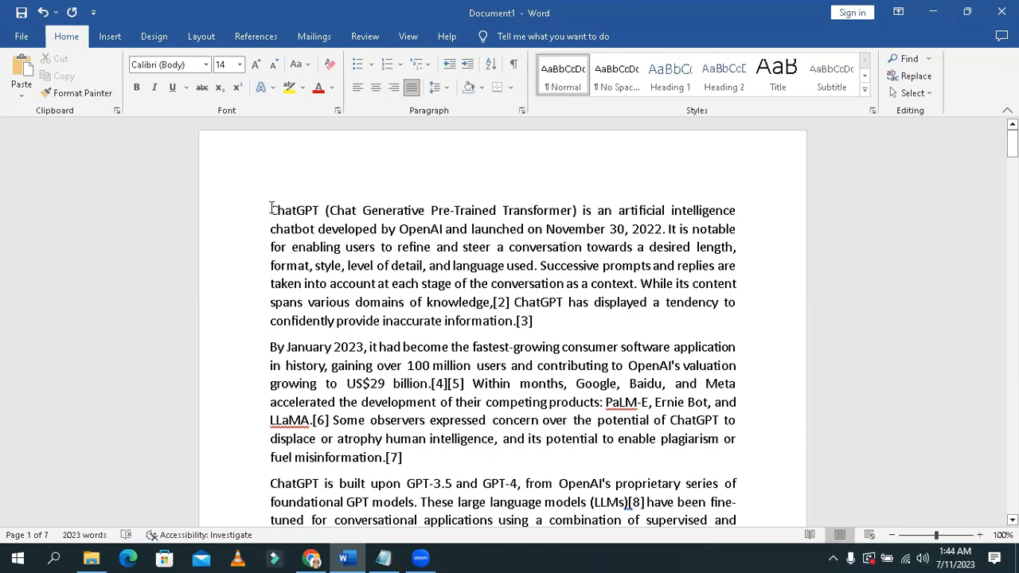
# Step: Insert the picture a4bg.jpg from this device's Pictures folder before the first paragraph of the document
pyautogui.click(270, 209)
pyautogui.click(110, 37)
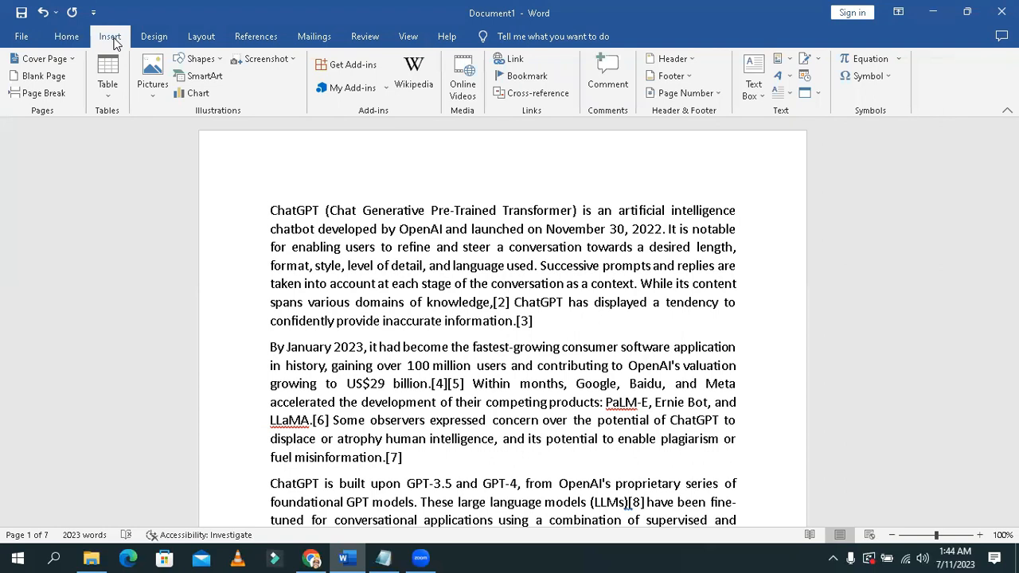
pyautogui.click(152, 93)
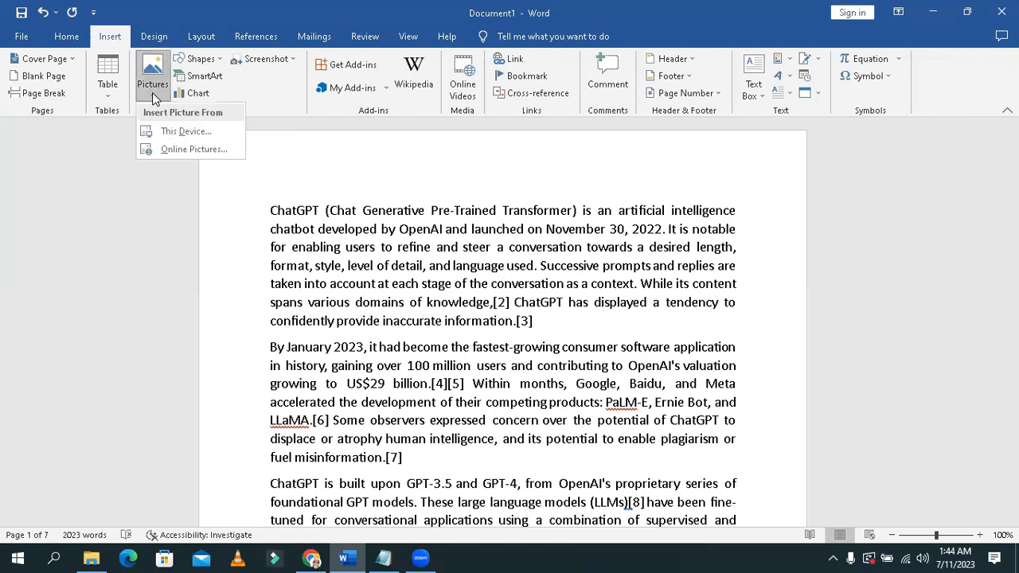
pyautogui.click(210, 126)
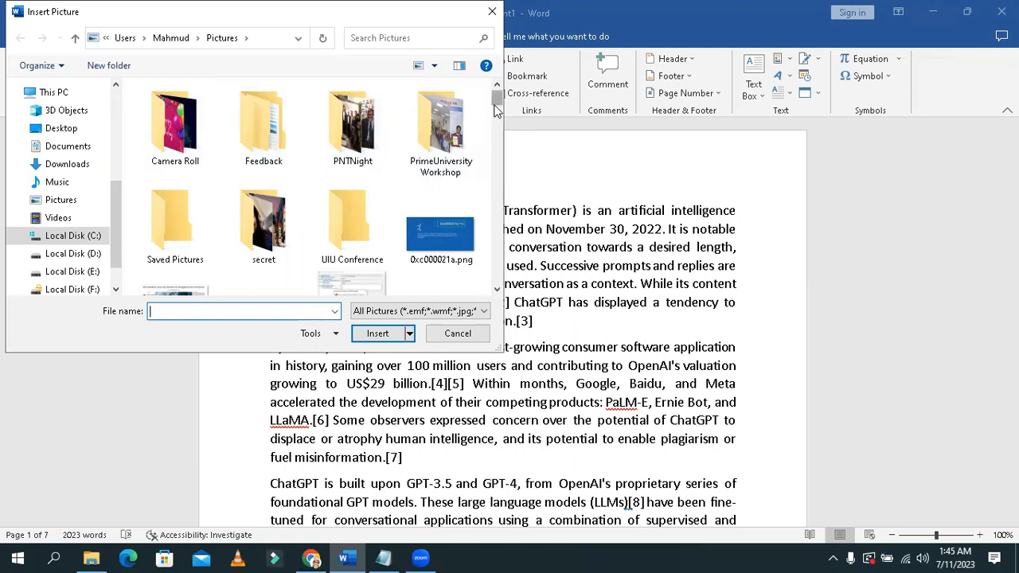
pyautogui.moveTo(496, 103); pyautogui.dragTo(499, 129)
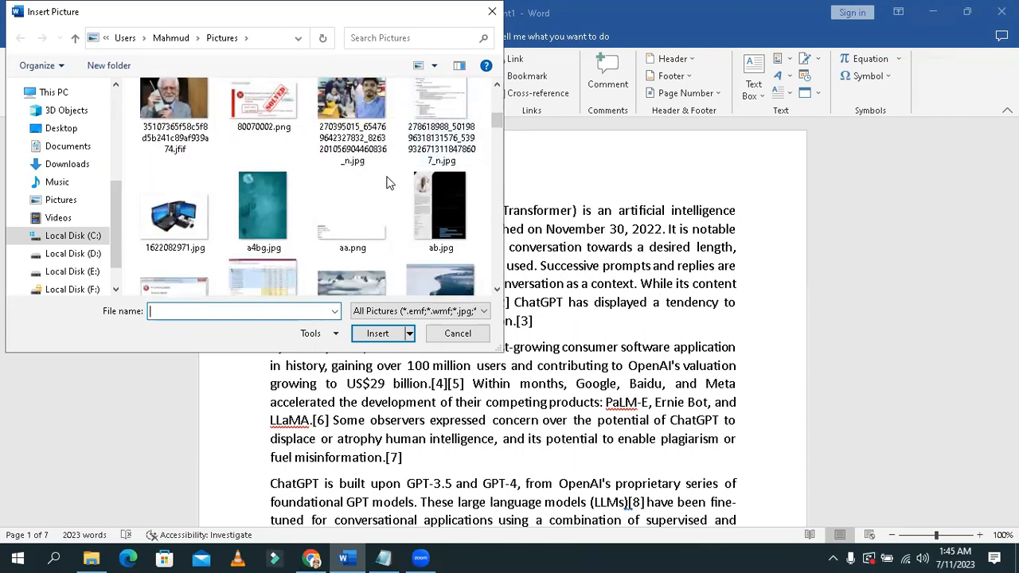
pyautogui.click(277, 212)
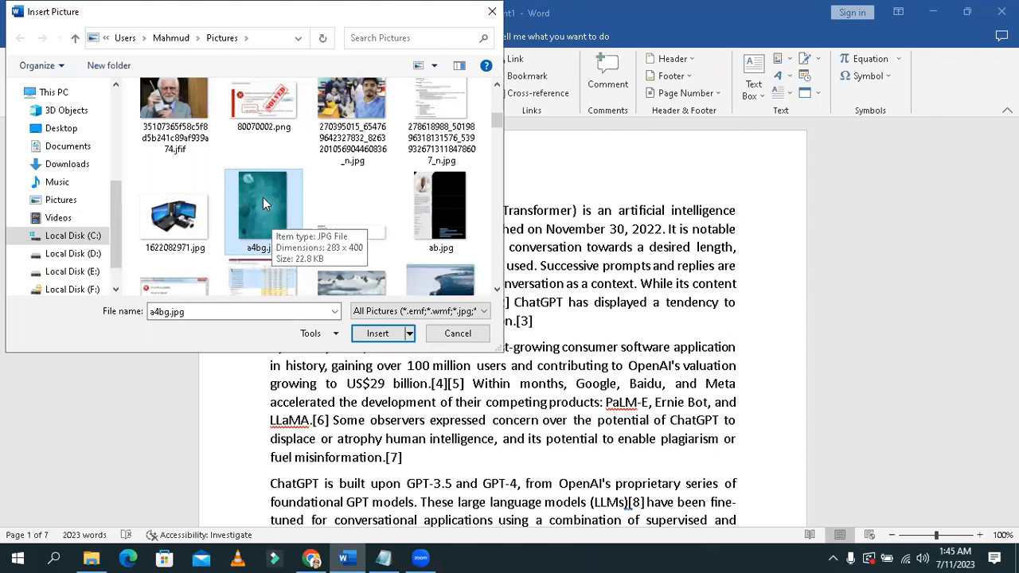
pyautogui.click(377, 333)
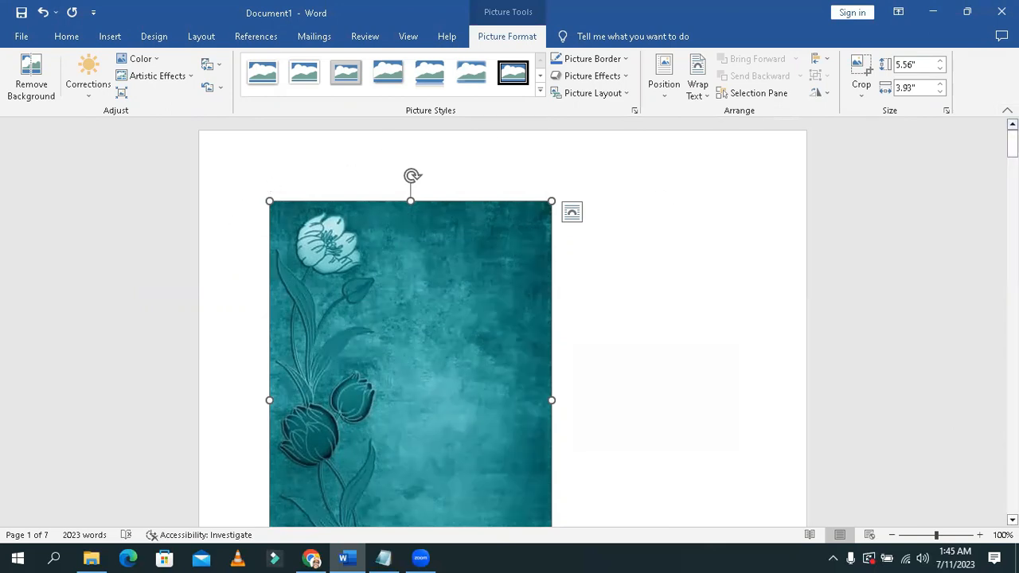
pyautogui.click(785, 187)
pyautogui.click(855, 223)
pyautogui.click(855, 223)
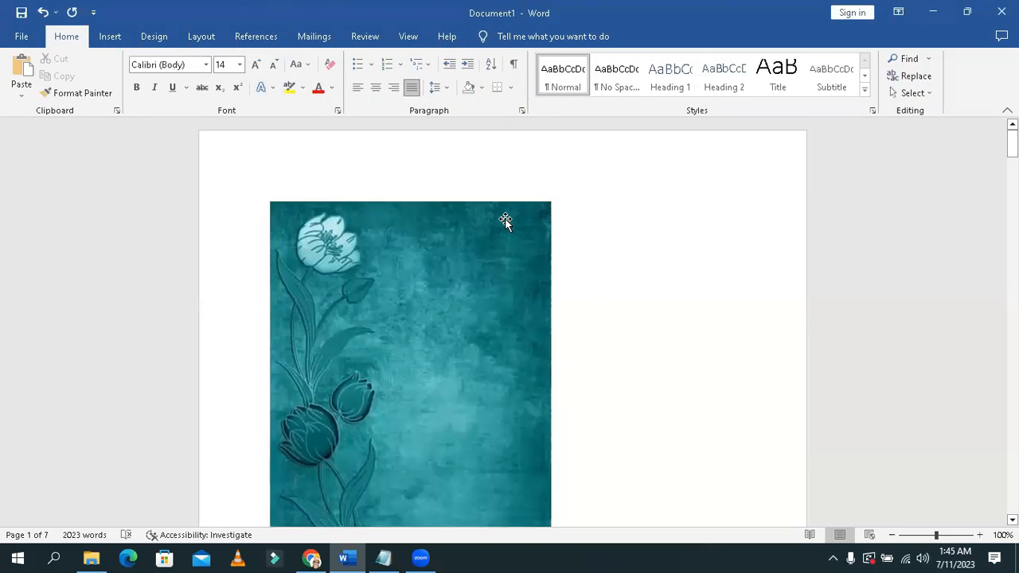
# Step: Check the document's paper size among the available page sizes
pyautogui.click(505, 219)
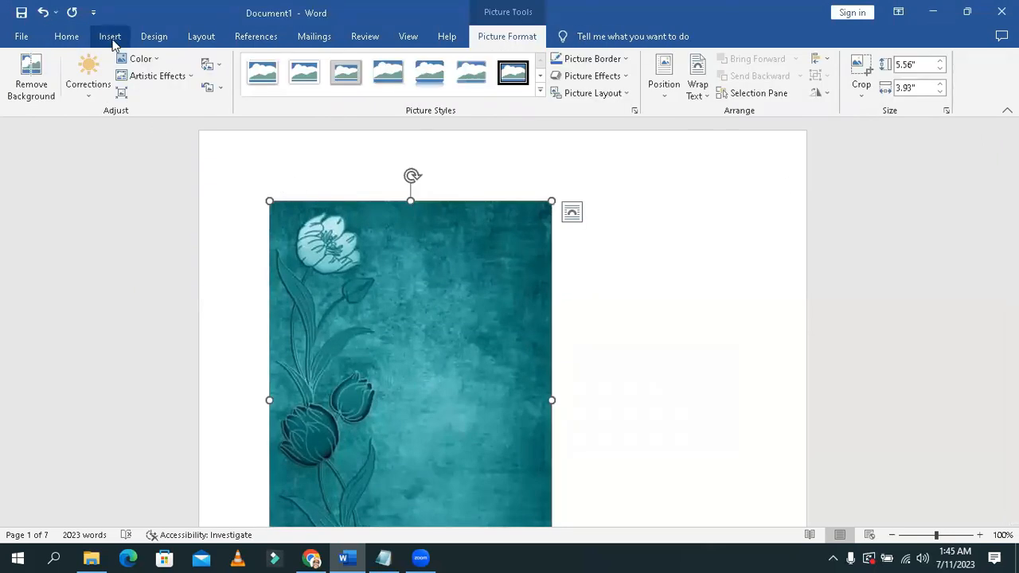
pyautogui.click(195, 37)
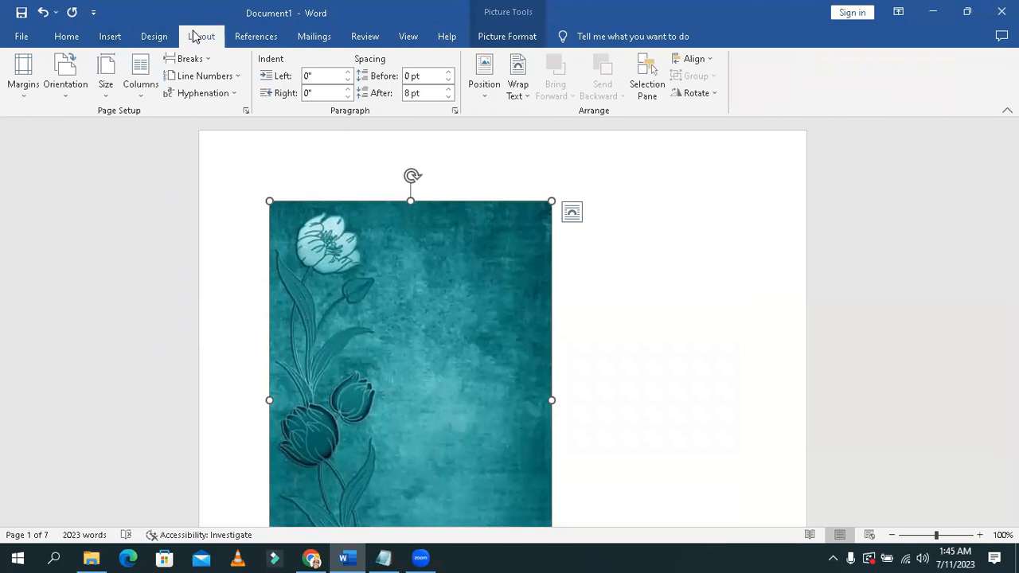
pyautogui.click(107, 96)
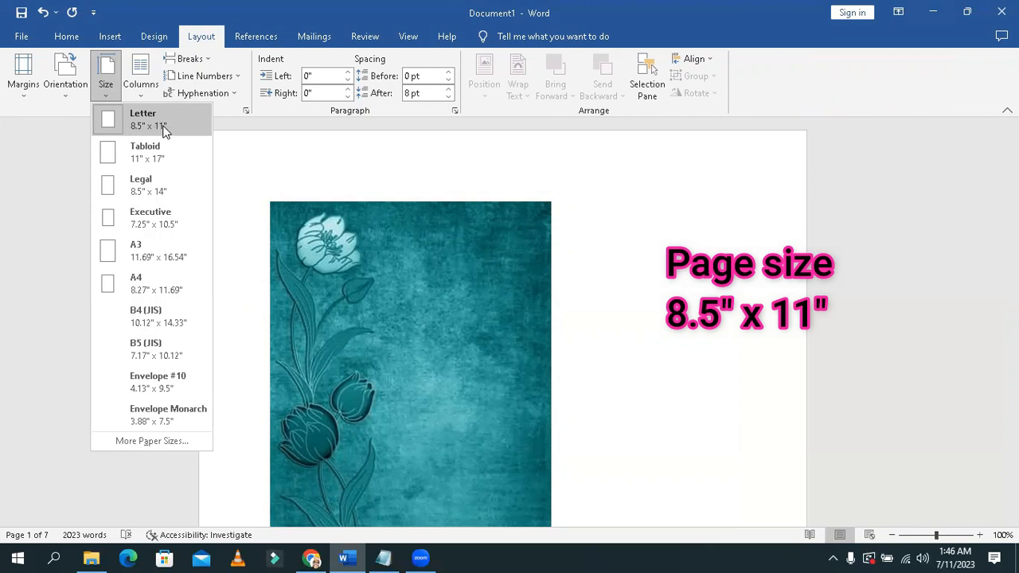
pyautogui.click(561, 210)
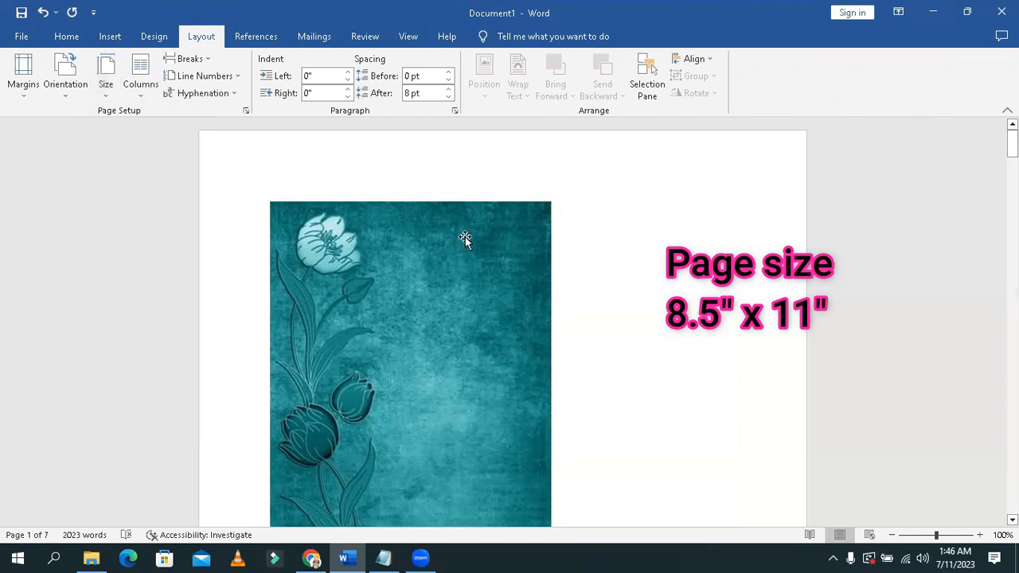
# Step: Open the inserted picture's size and position settings and set its absolute height to 11"
pyautogui.click(405, 259)
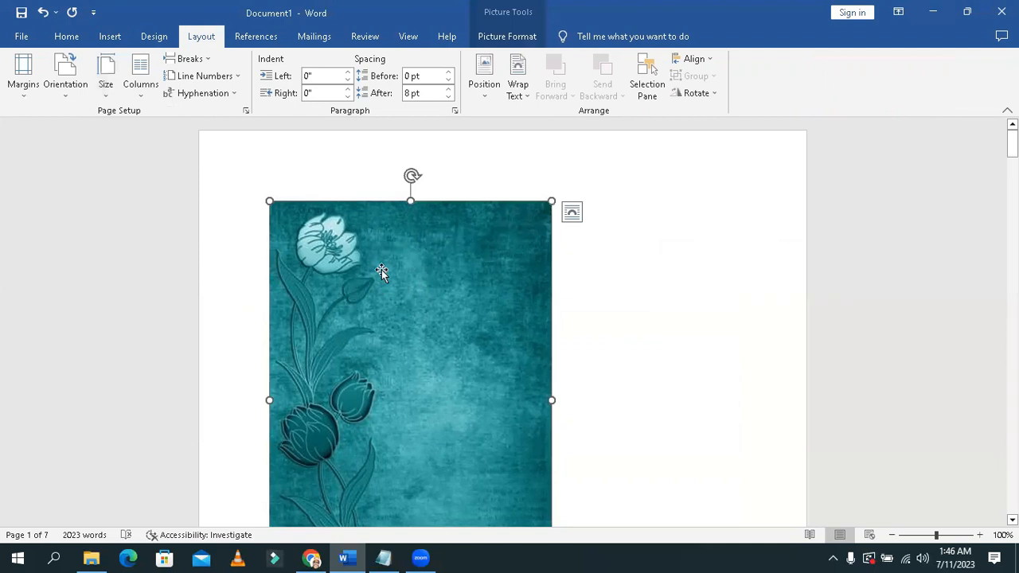
pyautogui.rightClick(383, 273)
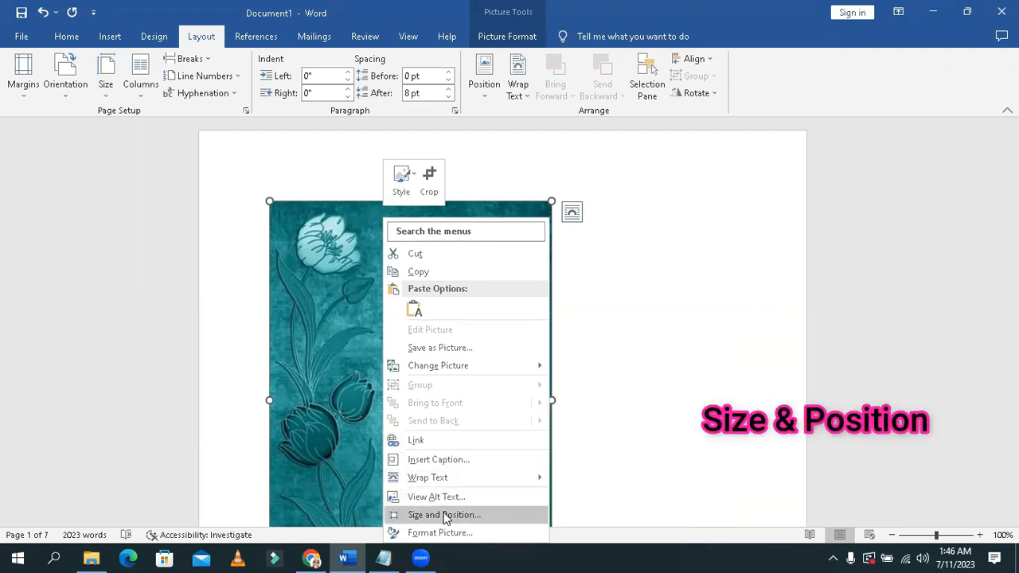
pyautogui.click(497, 512)
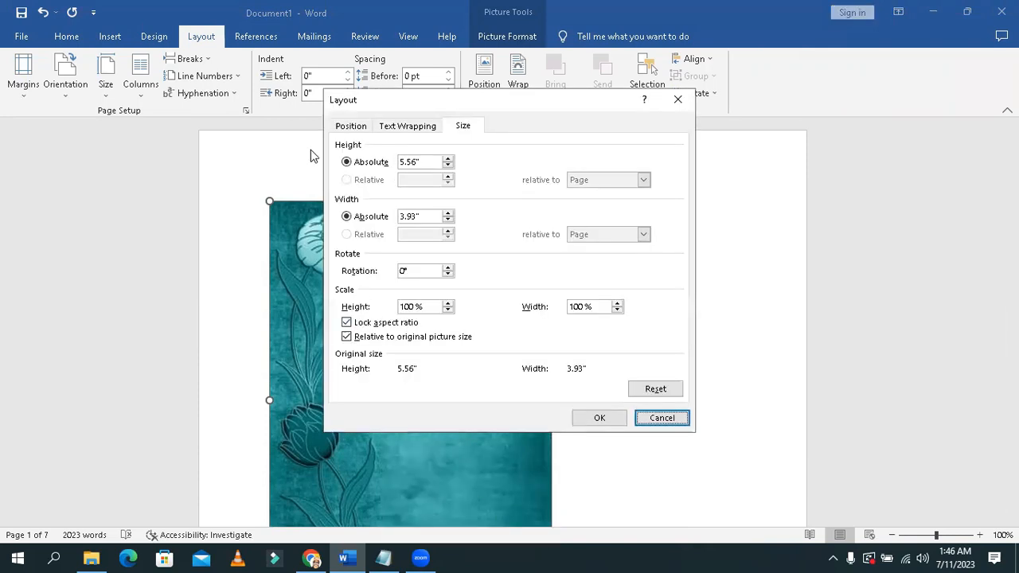
pyautogui.click(360, 164)
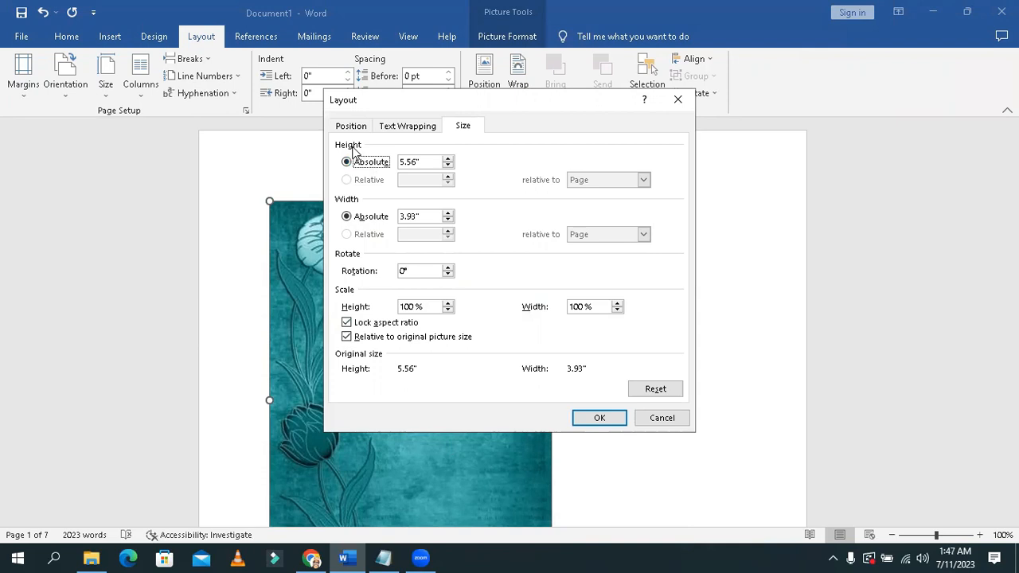
pyautogui.click(106, 92)
pyautogui.click(416, 159)
pyautogui.moveTo(416, 159); pyautogui.dragTo(398, 163)
pyautogui.write('11')
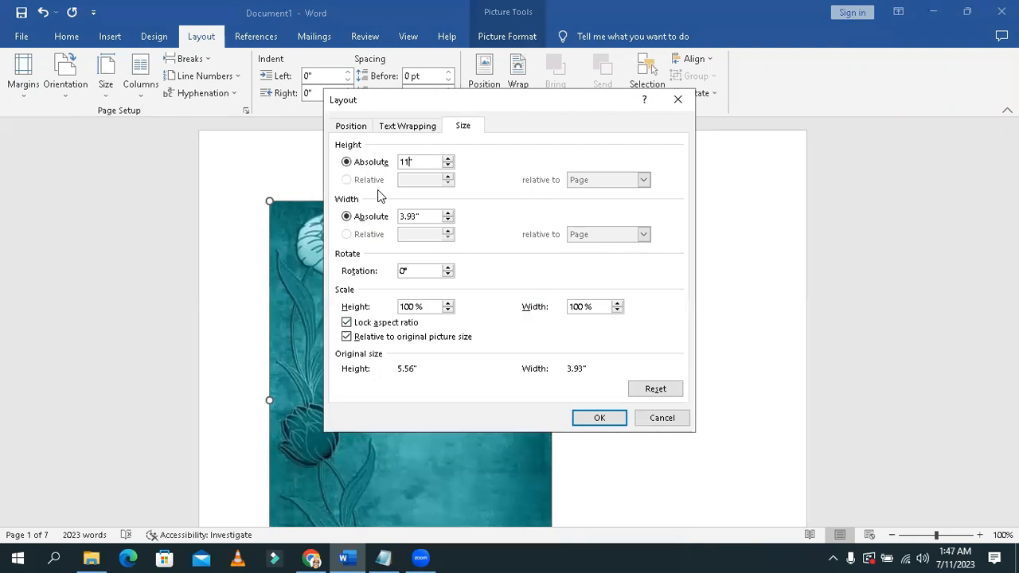
# Step: Set the picture's absolute width to 8.5"
pyautogui.click(378, 220)
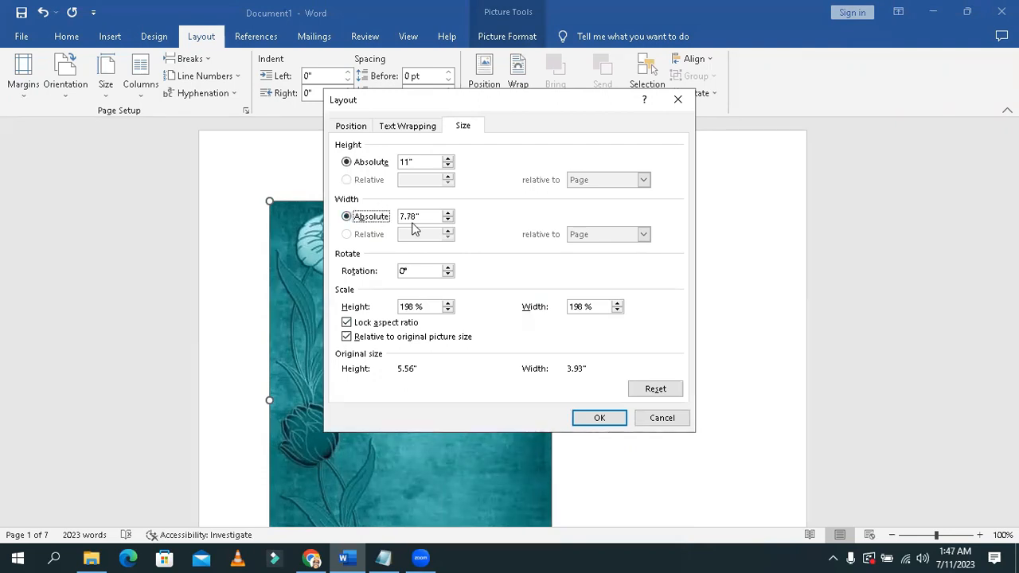
pyautogui.click(413, 216)
pyautogui.moveTo(413, 216); pyautogui.dragTo(398, 218)
pyautogui.write('8.5')
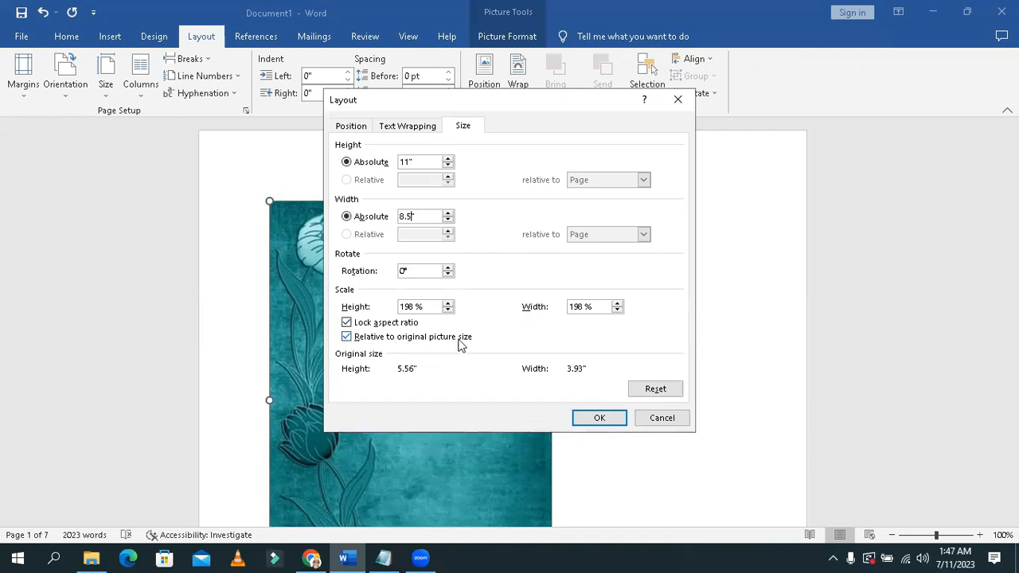
# Step: Set the picture's wrapping style to Behind text and its horizontal alignment to Centered relative to Page
pyautogui.click(406, 127)
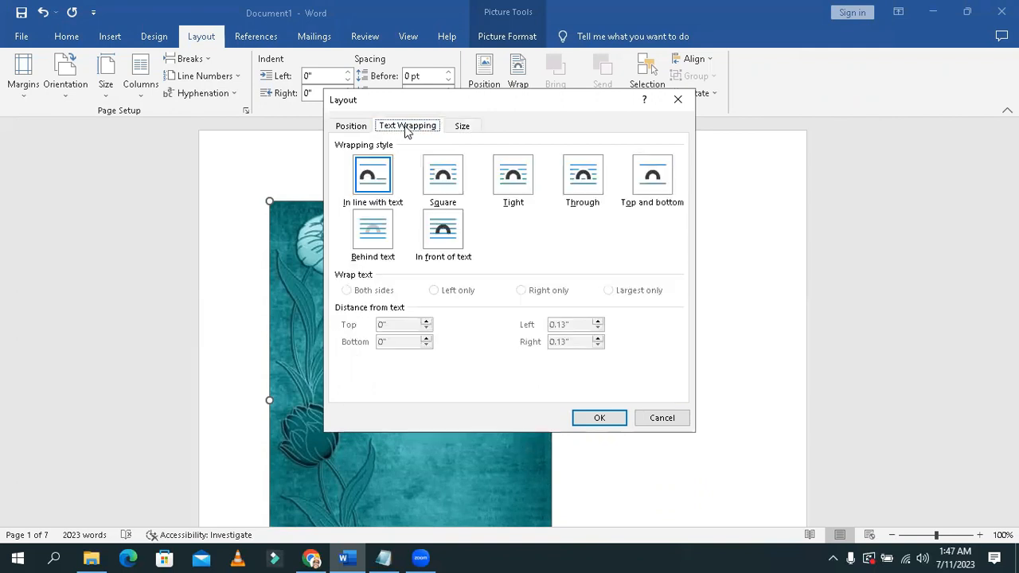
pyautogui.click(376, 243)
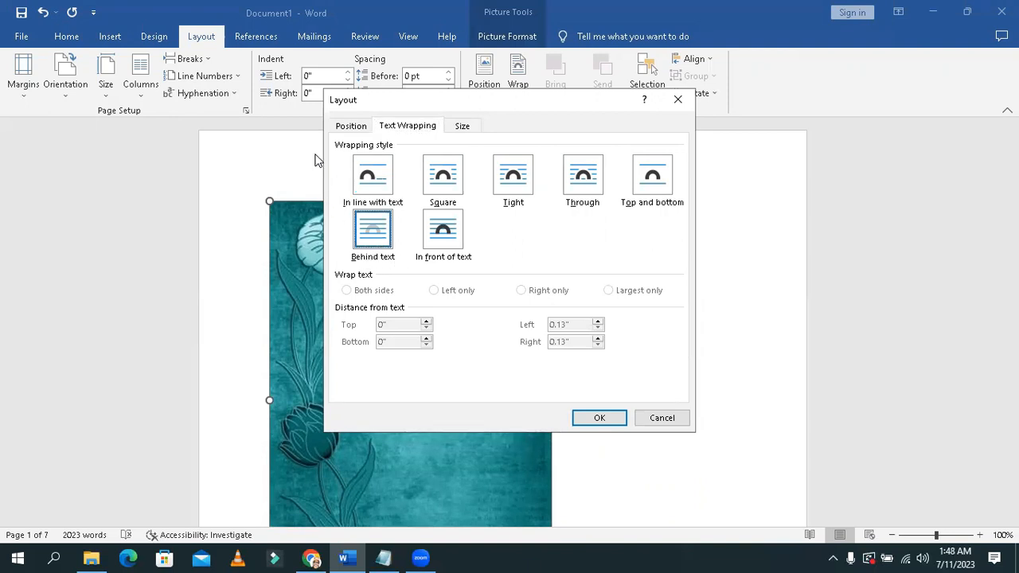
pyautogui.click(352, 126)
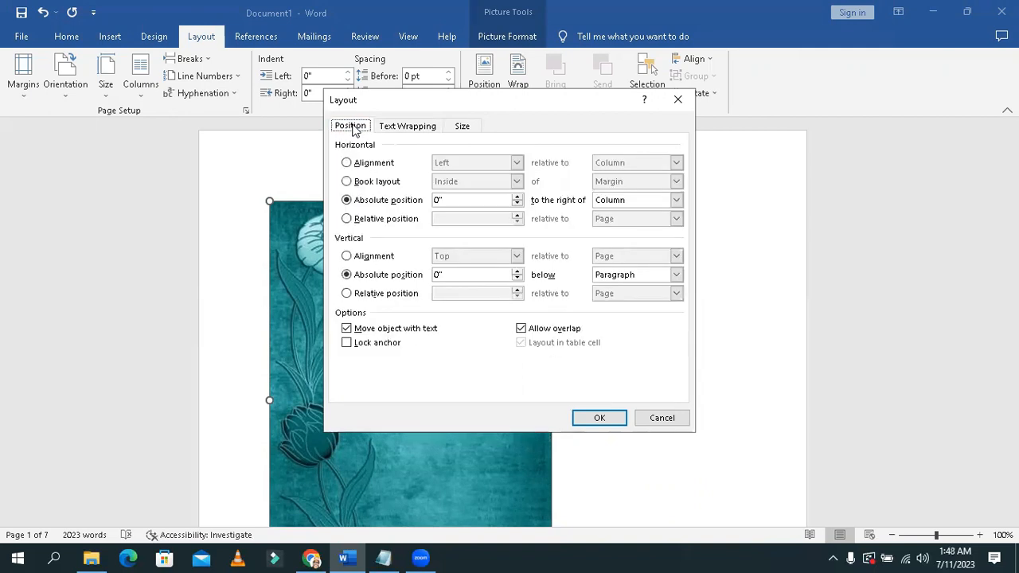
pyautogui.click(347, 163)
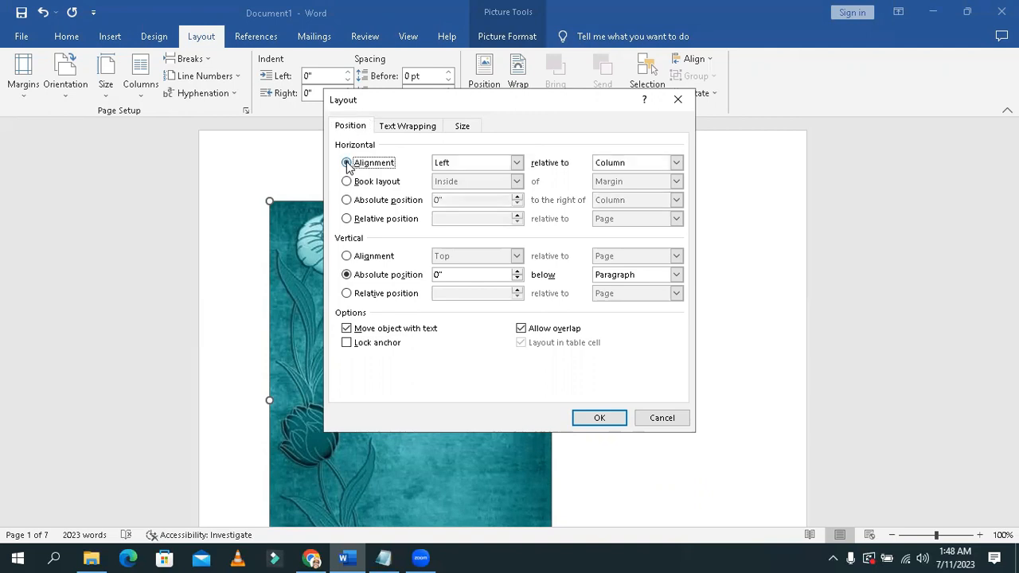
pyautogui.click(516, 164)
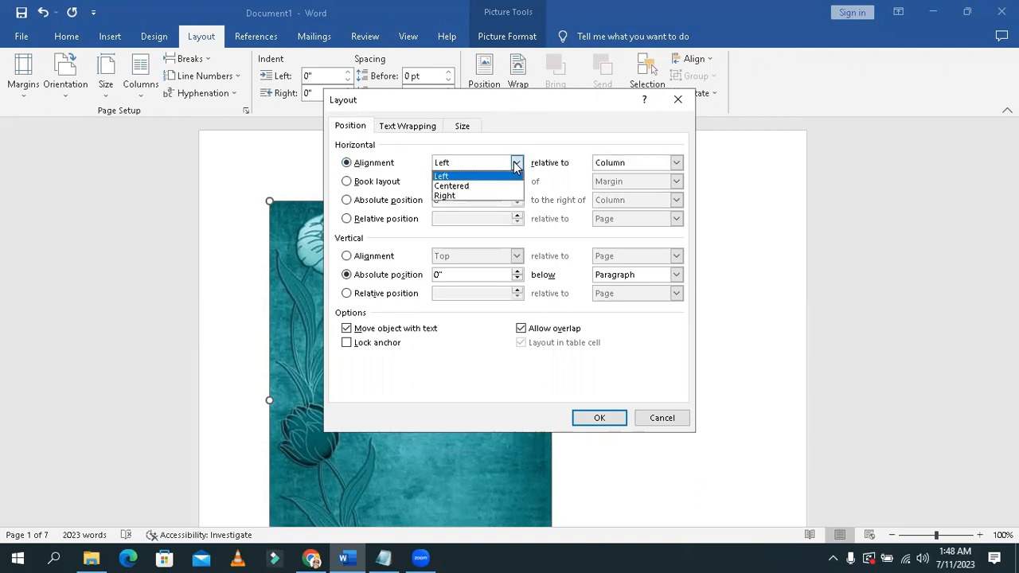
pyautogui.click(482, 188)
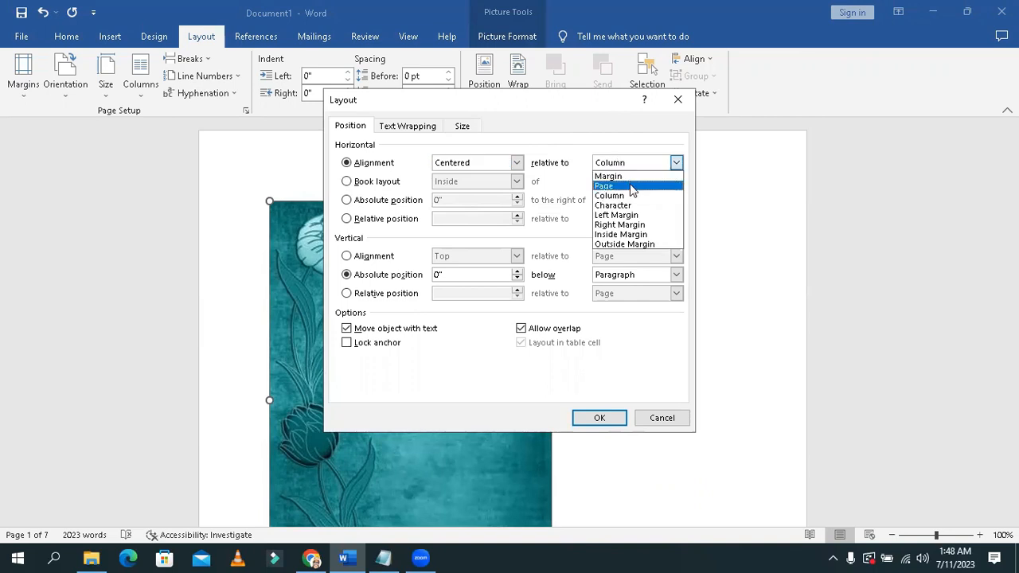
pyautogui.click(631, 186)
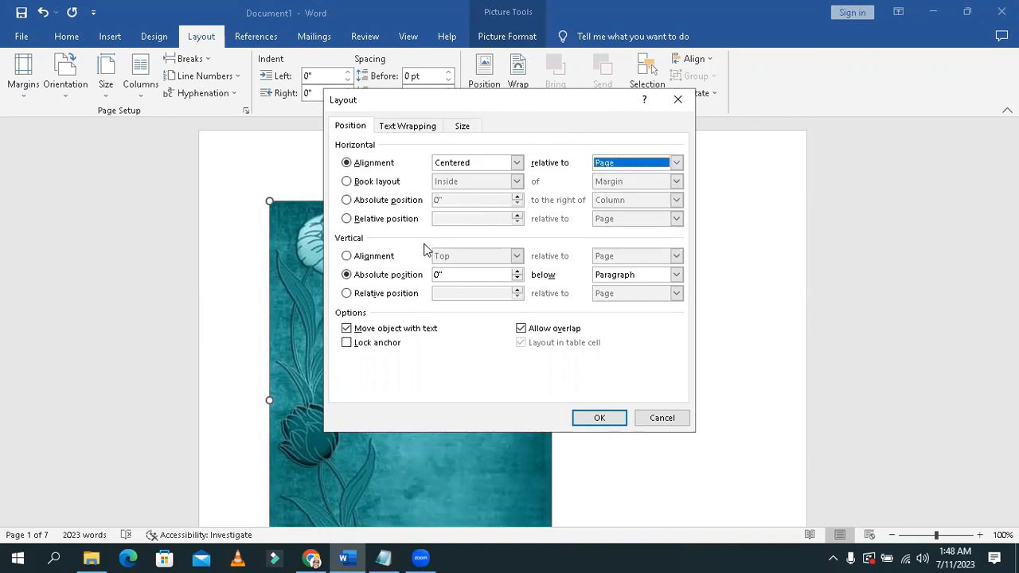
# Step: Set the picture's vertical alignment to Centered relative to Page and apply the layout settings
pyautogui.click(359, 259)
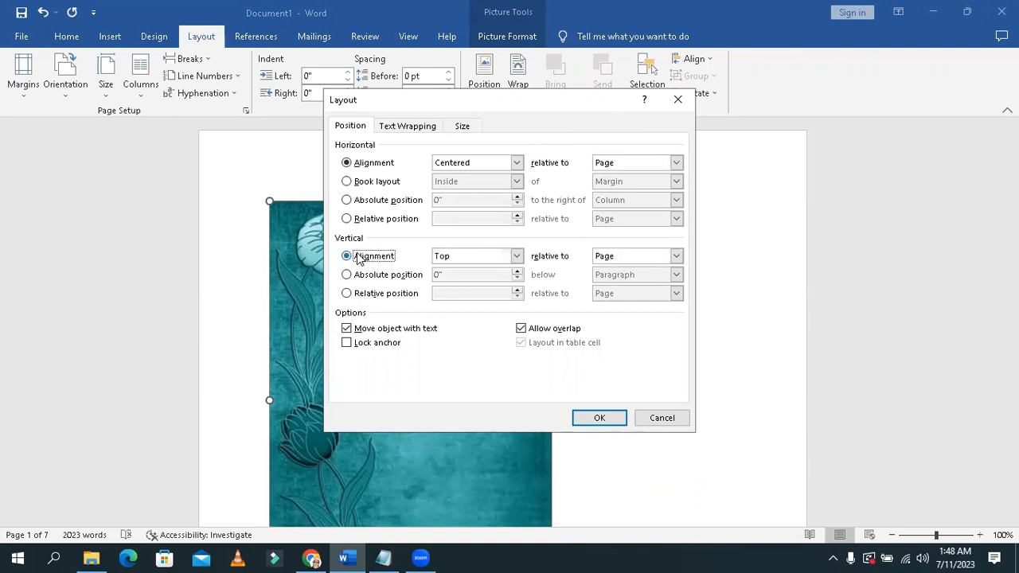
pyautogui.click(486, 255)
pyautogui.click(473, 277)
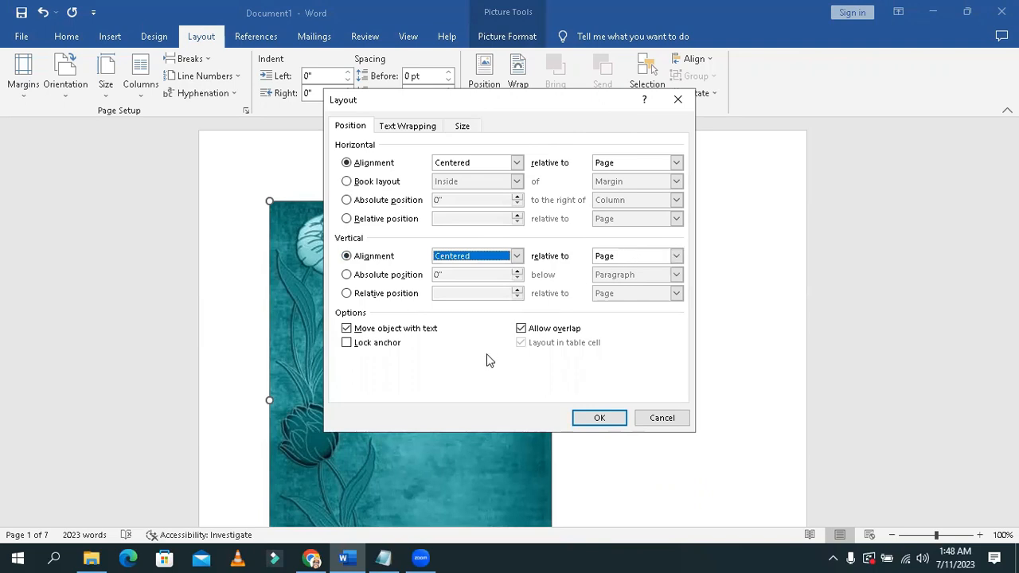
pyautogui.click(593, 418)
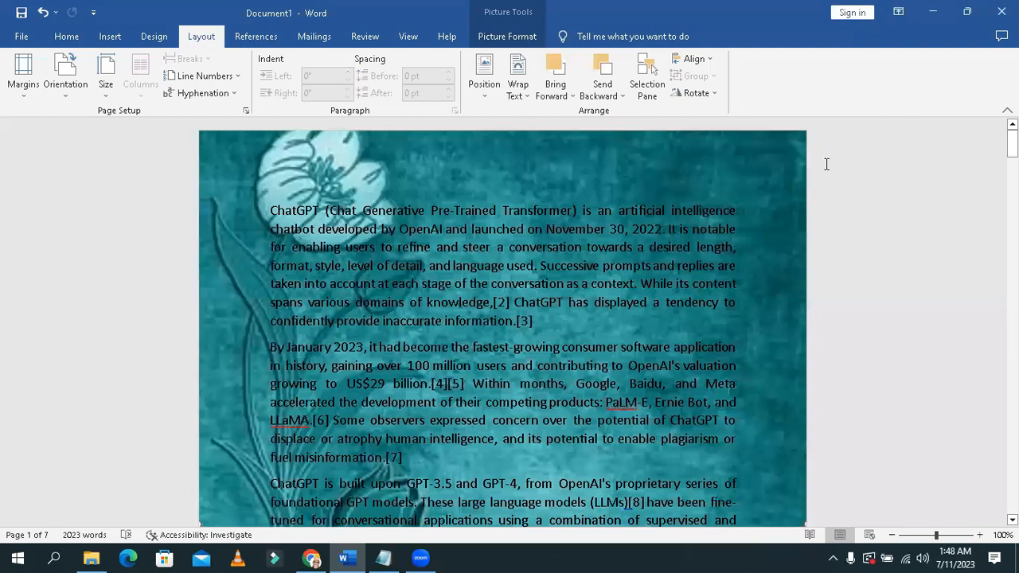
pyautogui.moveTo(1012, 143)
pyautogui.mouseDown()
pyautogui.moveTo(1012, 182)
pyautogui.moveTo(1012, 139)
pyautogui.mouseUp()
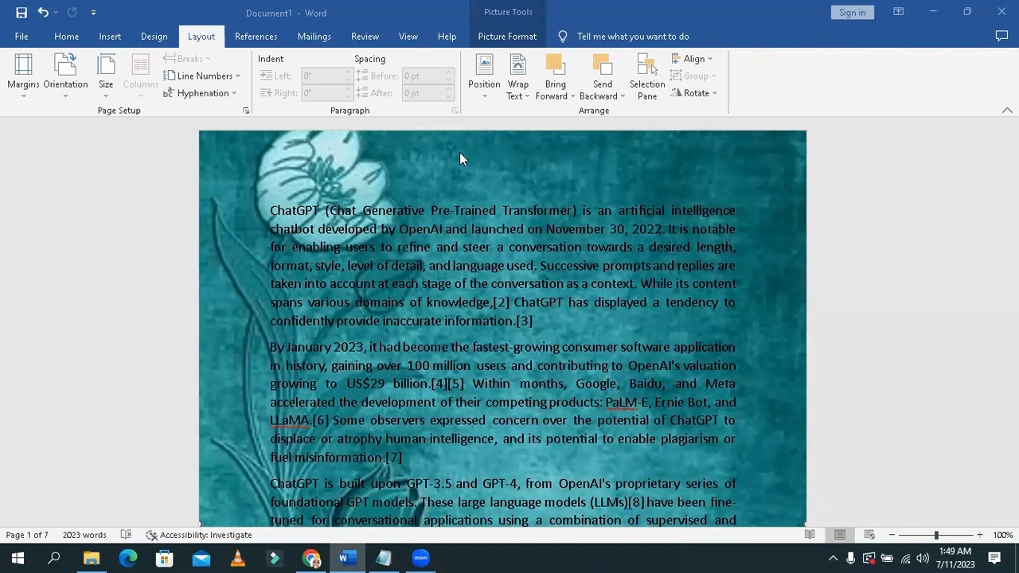
# Step: Recolor the background picture with the Washout preset
pyautogui.click(508, 37)
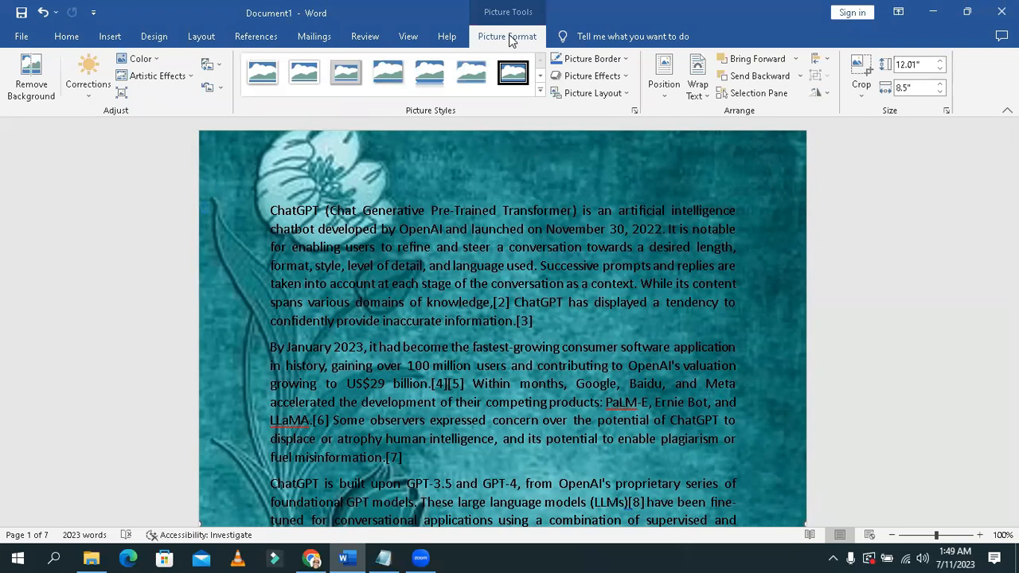
pyautogui.click(140, 59)
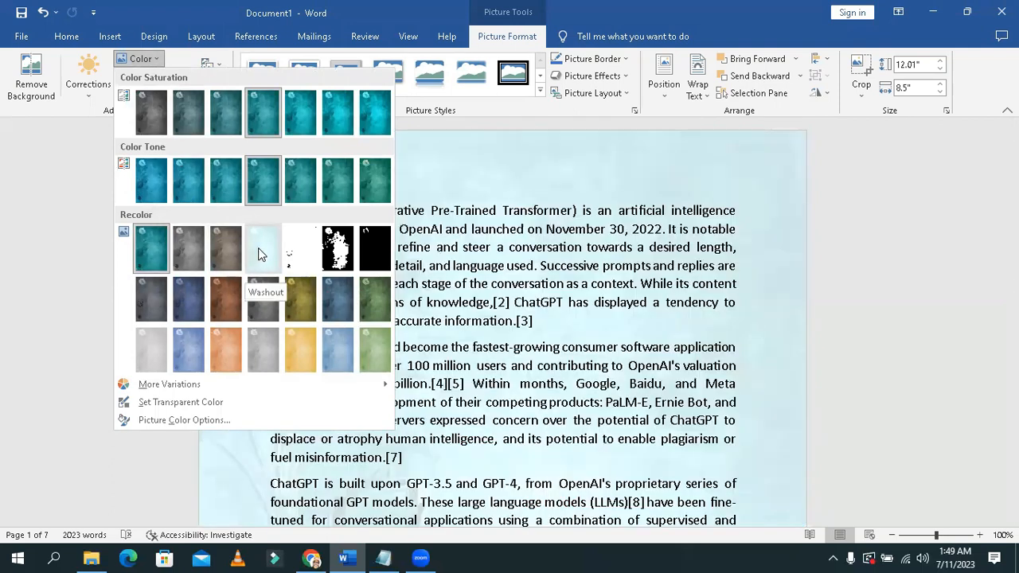
pyautogui.click(254, 250)
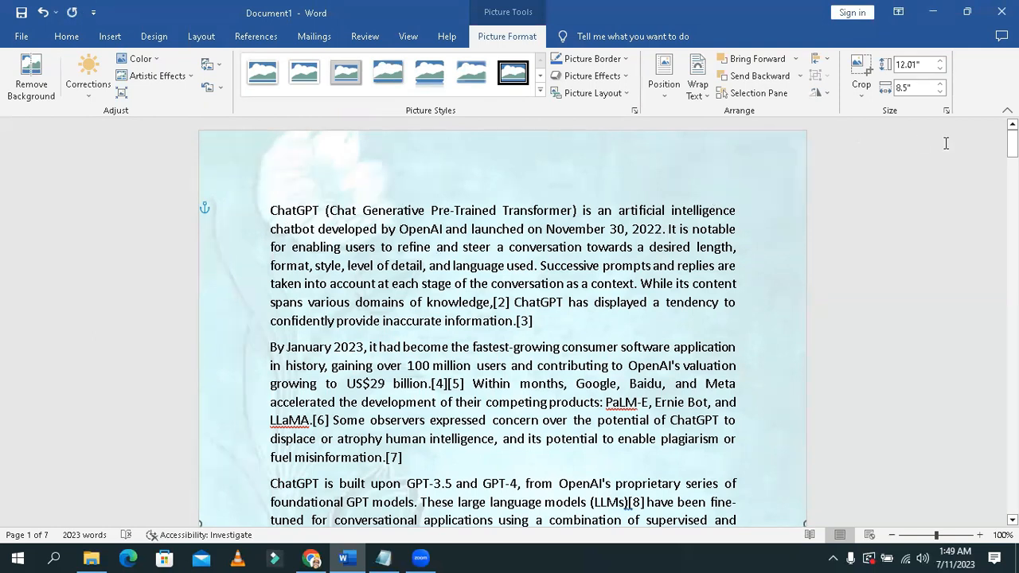
pyautogui.moveTo(1012, 143)
pyautogui.mouseDown()
pyautogui.moveTo(1012, 506)
pyautogui.moveTo(1011, 142)
pyautogui.mouseUp()
# Step: Cut the background picture from the document body and paste it into the first page's header with Keep Source Formatting
pyautogui.rightClick(238, 159)
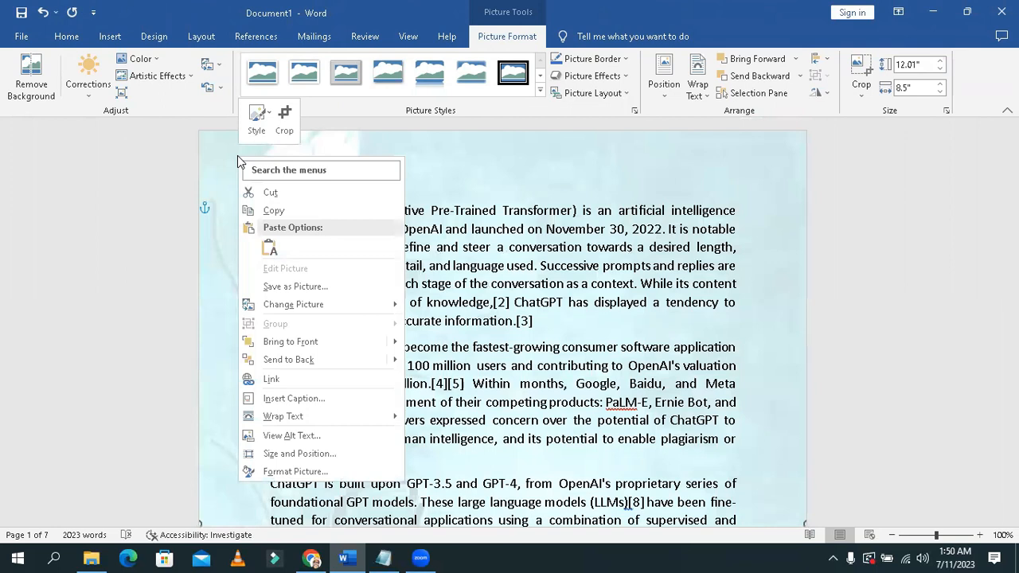
pyautogui.click(270, 193)
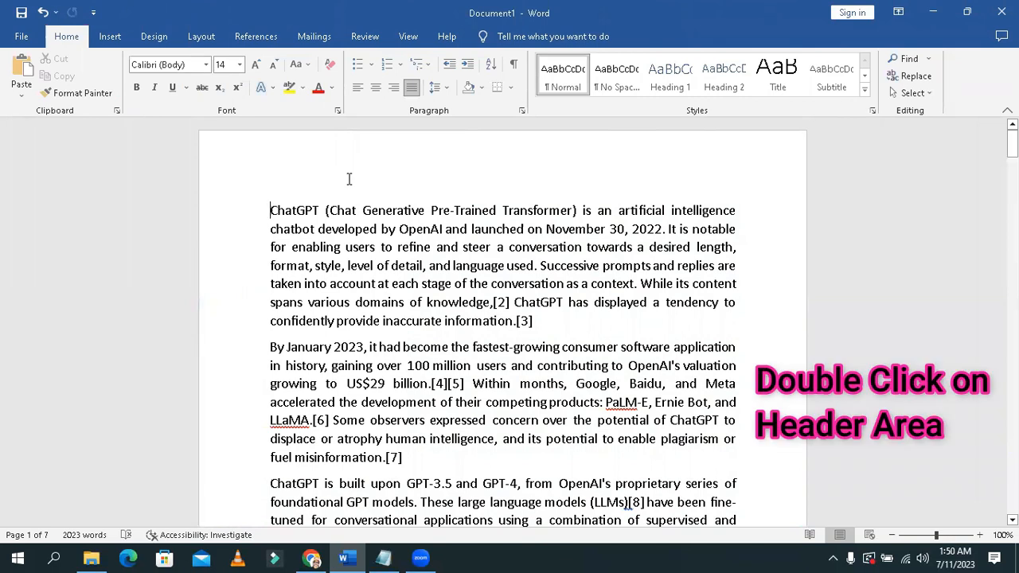
pyautogui.doubleClick(434, 158)
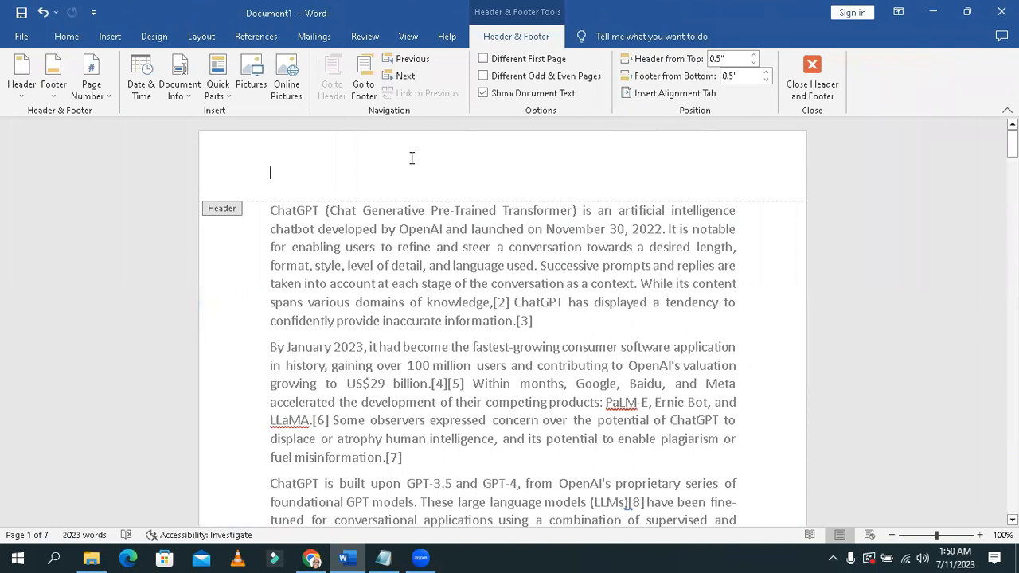
pyautogui.rightClick(291, 172)
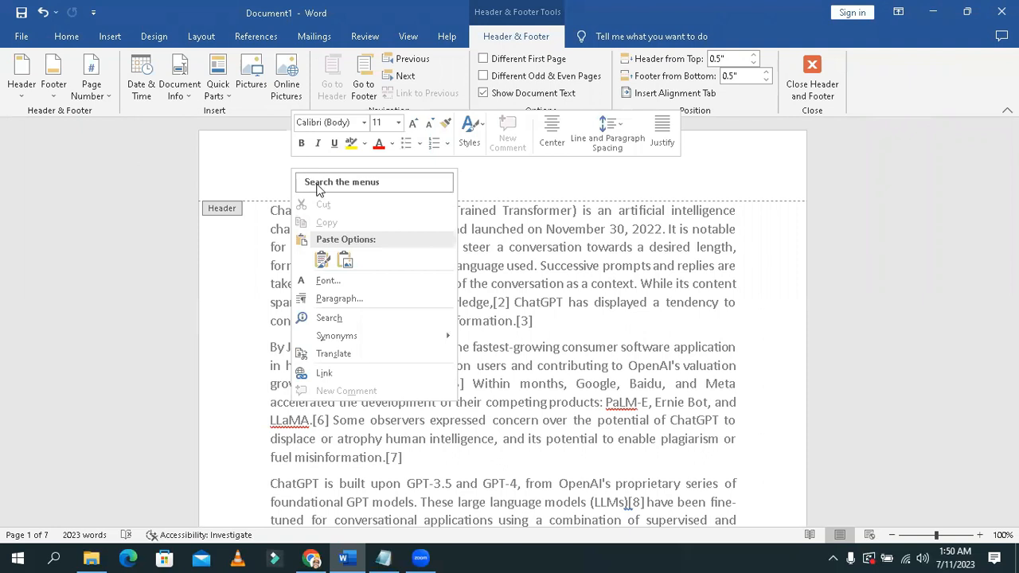
pyautogui.click(321, 261)
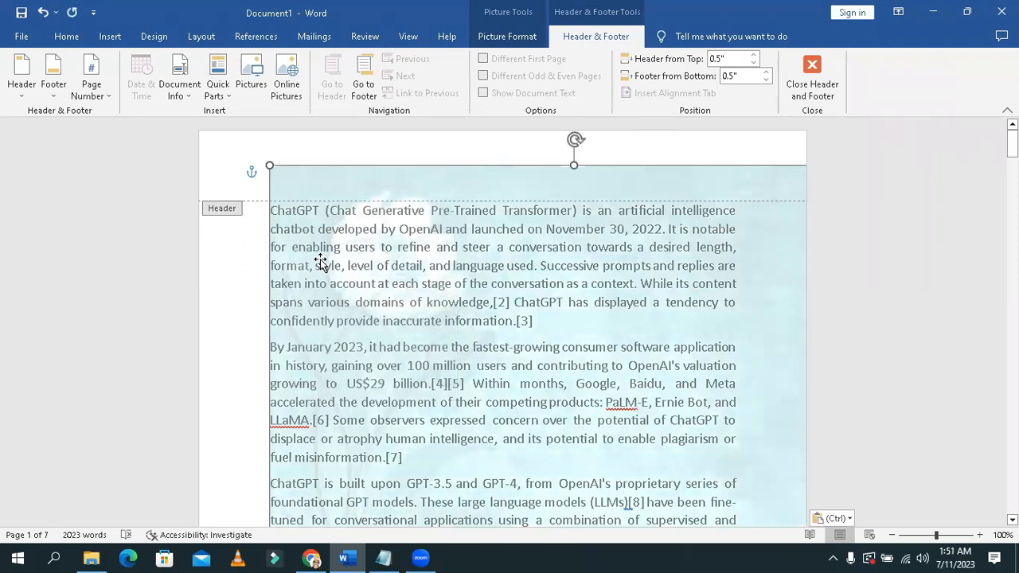
# Step: Move the pasted header picture up to the page's top-left corner so it covers the whole page
pyautogui.moveTo(328, 185); pyautogui.dragTo(255, 148)
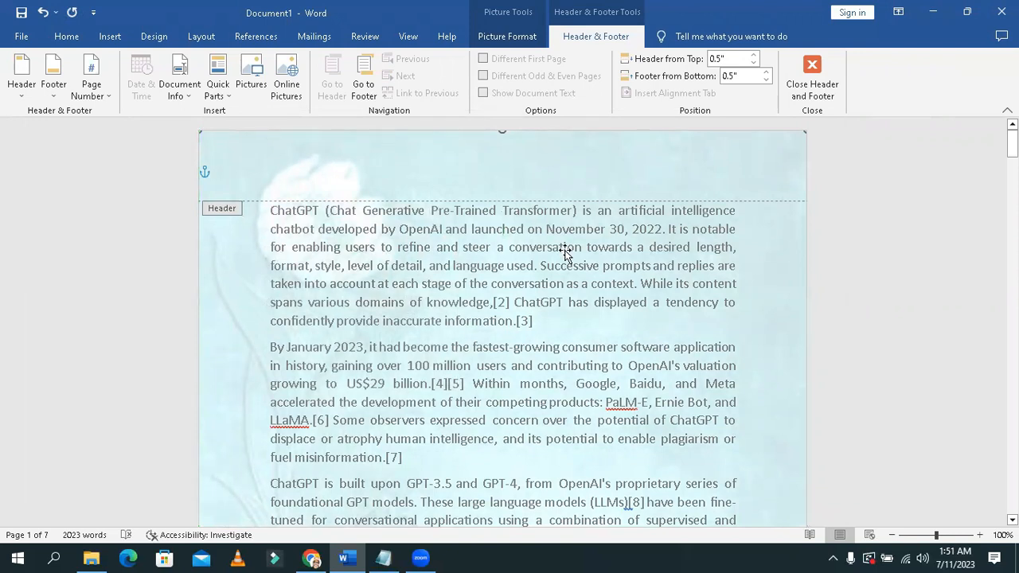
pyautogui.click(596, 329)
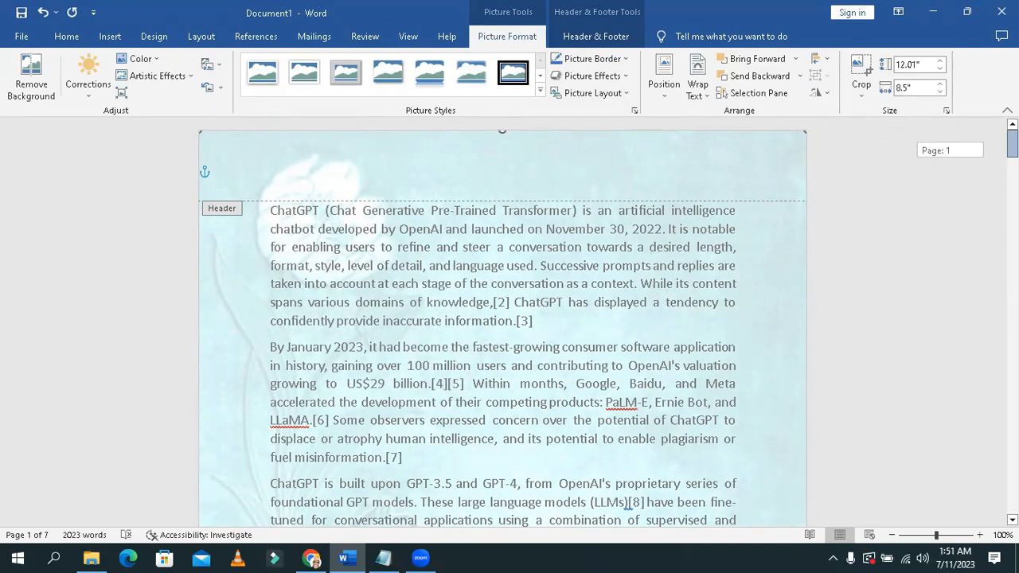
# Step: Look through the following pages to check the background picture on each, and return to the first page
pyautogui.scroll(-10, 502, 322)
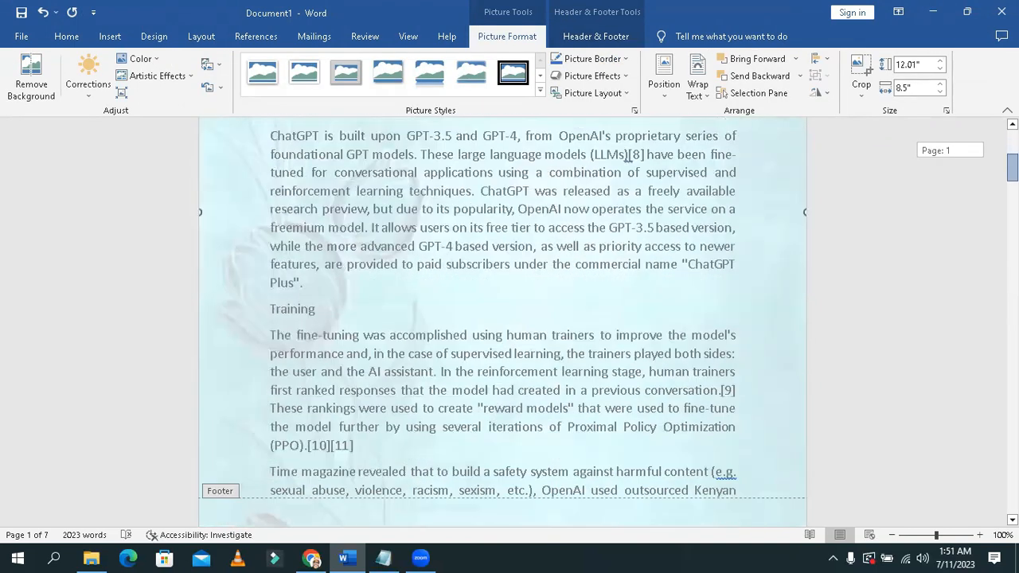
pyautogui.scroll(-15, 502, 322)
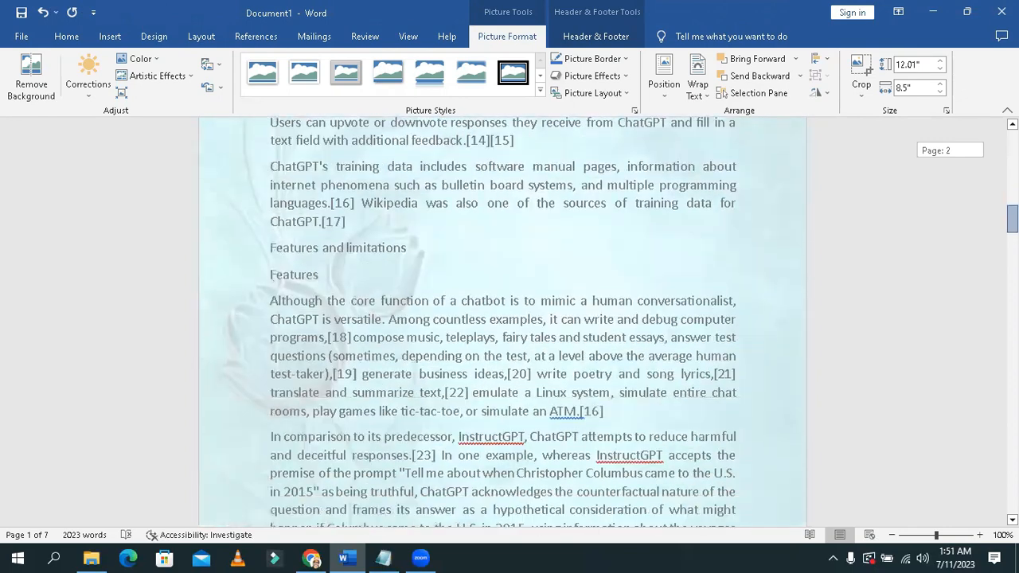
pyautogui.scroll(-10, 502, 322)
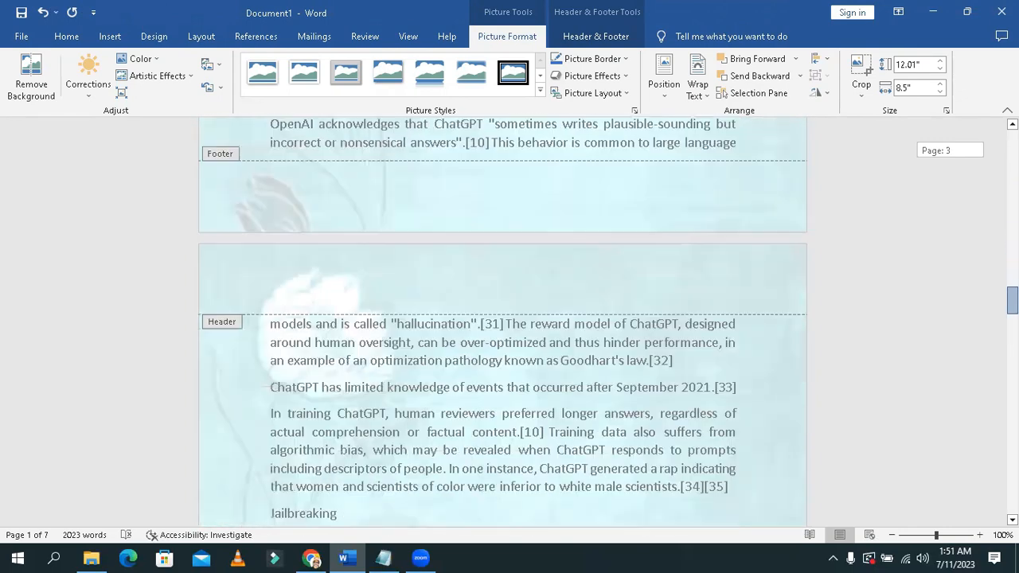
pyautogui.scroll(-1, 503, 321)
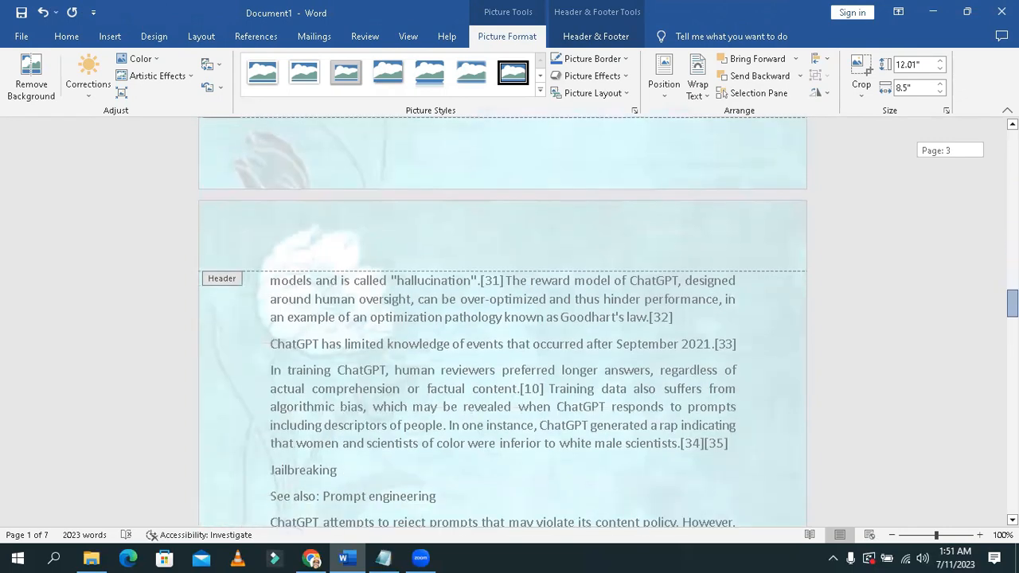
pyautogui.scroll(-15, 502, 322)
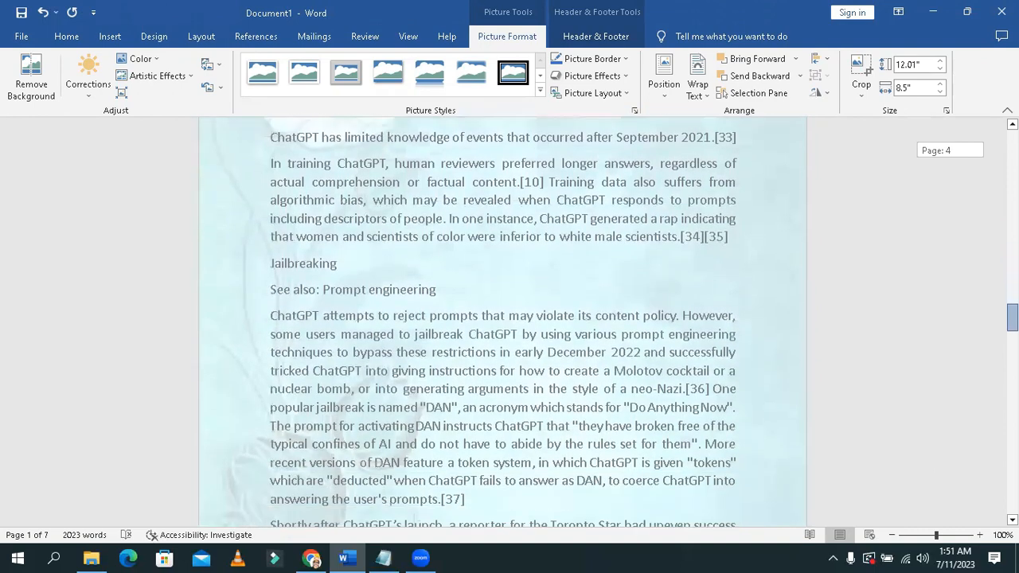
pyautogui.scroll(-20, 502, 322)
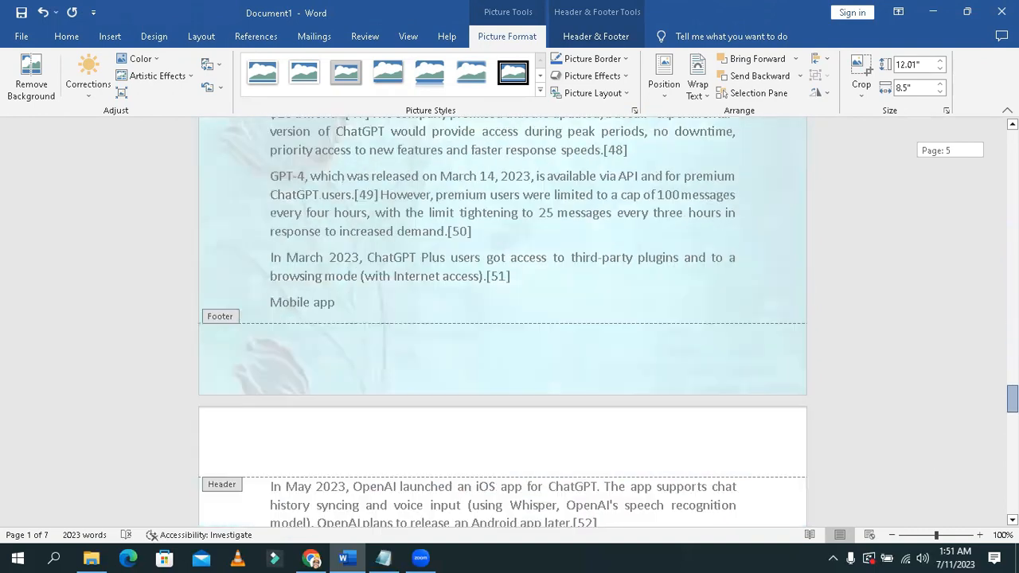
pyautogui.moveTo(1013, 429); pyautogui.dragTo(1012, 144)
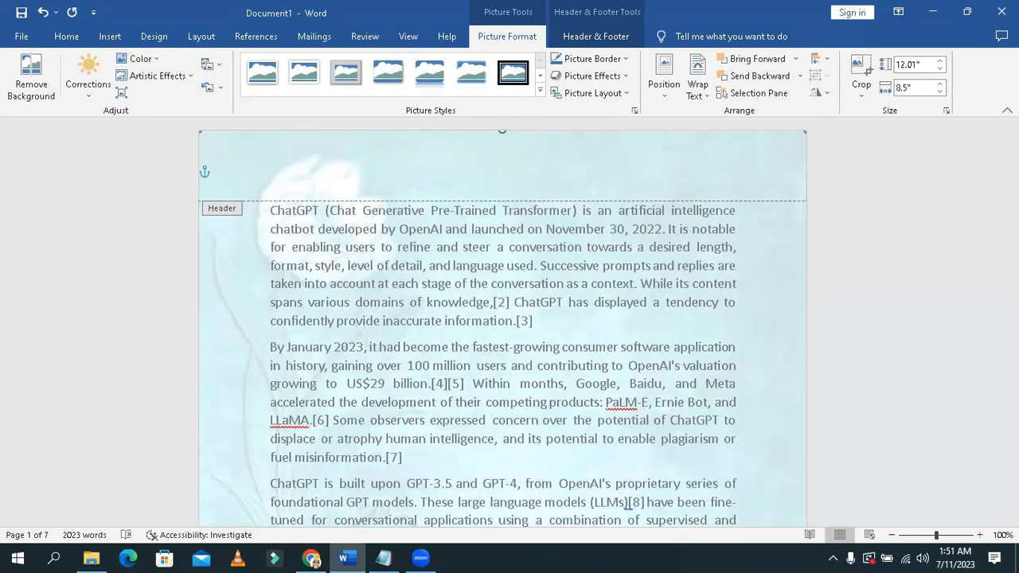